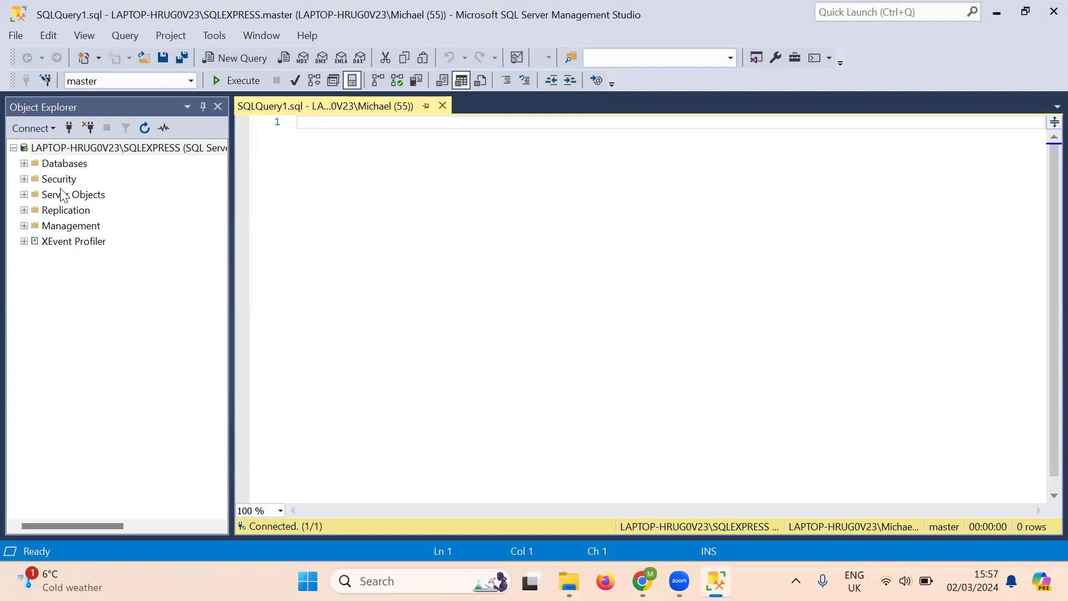
# Start the Import Data wizard for the Febuary_Class database and continue past its welcome page
pyautogui.click(23, 164)
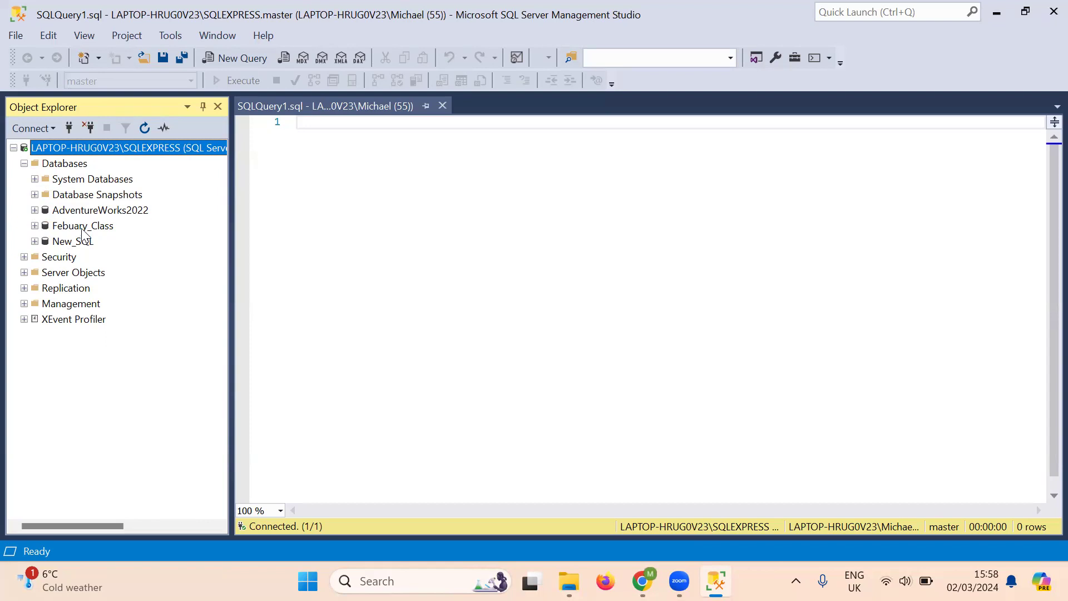
pyautogui.click(83, 228)
pyautogui.rightClick(82, 229)
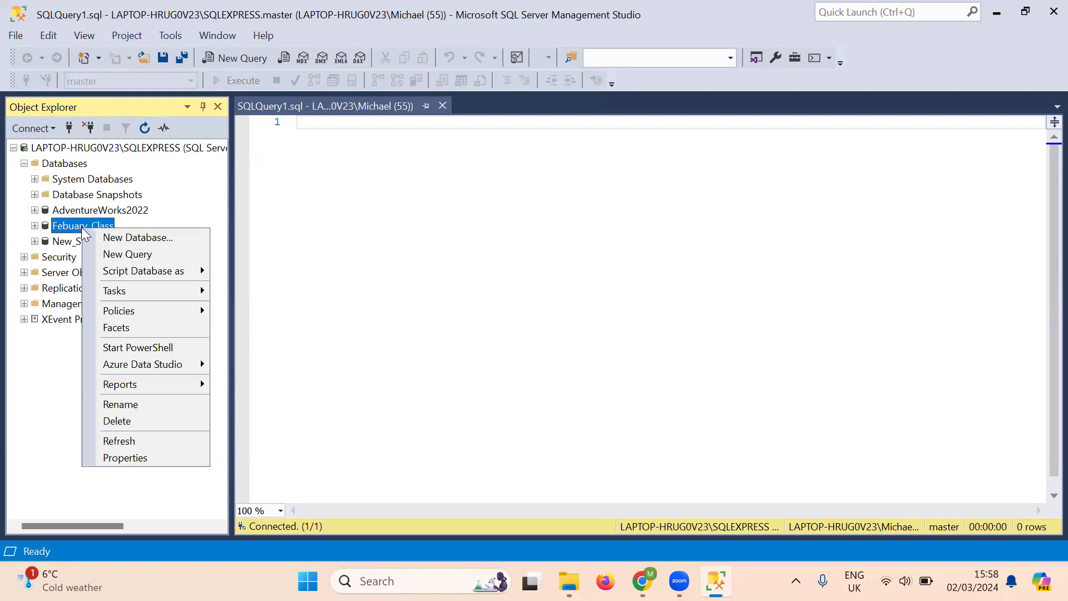
pyautogui.moveTo(121, 289)
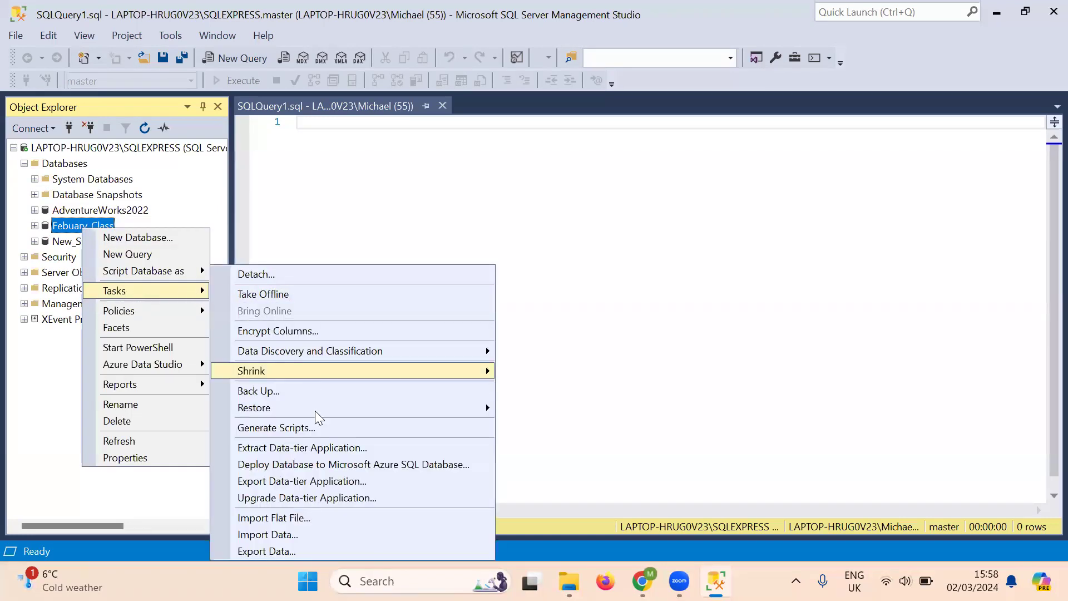
pyautogui.click(311, 538)
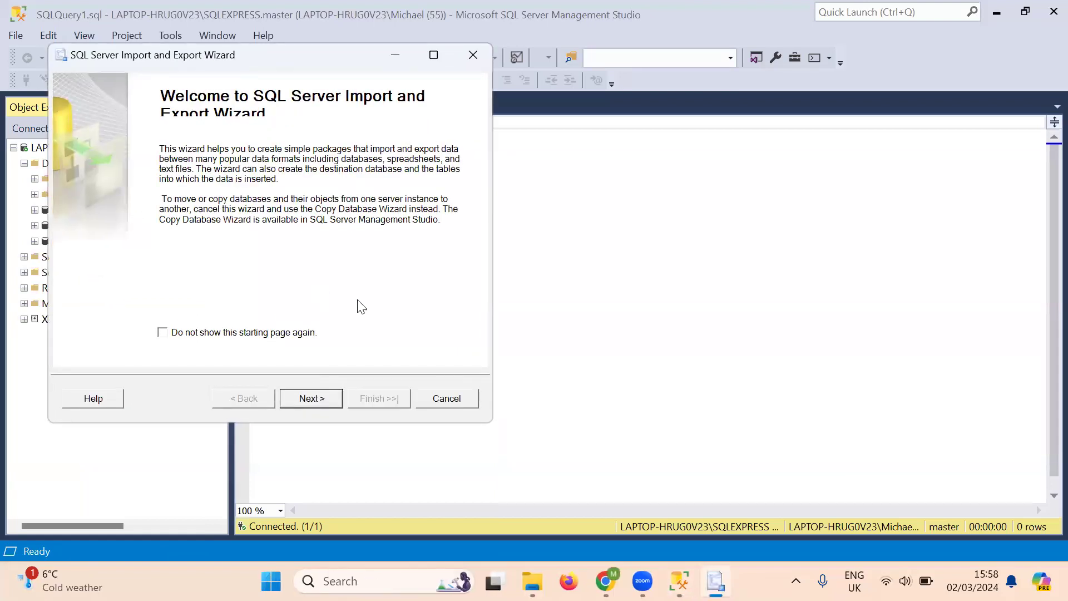
pyautogui.click(320, 399)
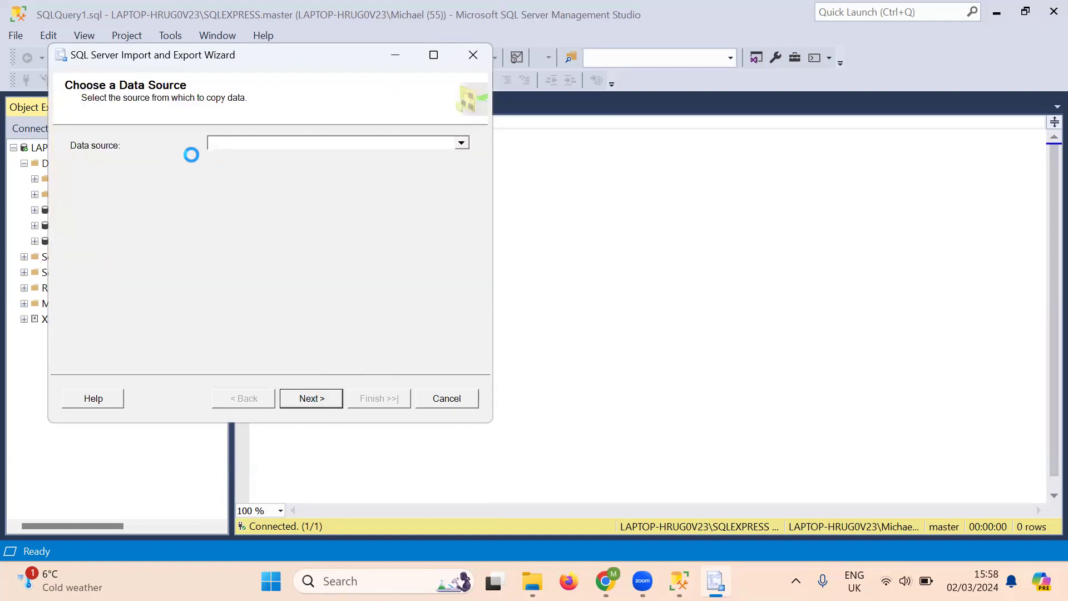
# Set the data source to Microsoft Excel and choose Customersales.xlsx from the Training\SQL folder as its file
pyautogui.click(465, 145)
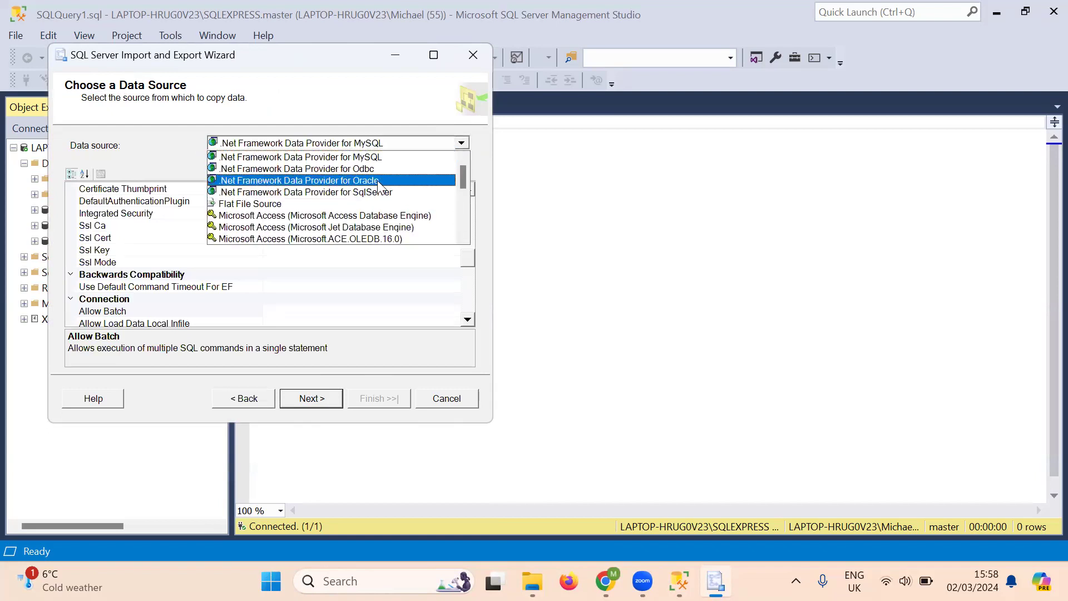
pyautogui.scroll(-2, 375, 193)
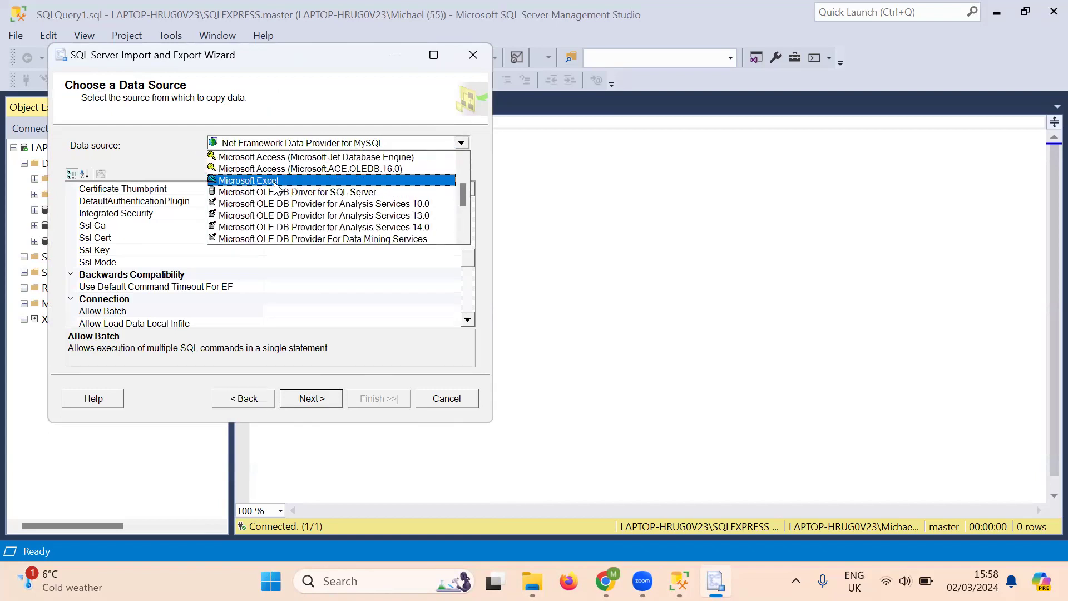
pyautogui.click(276, 182)
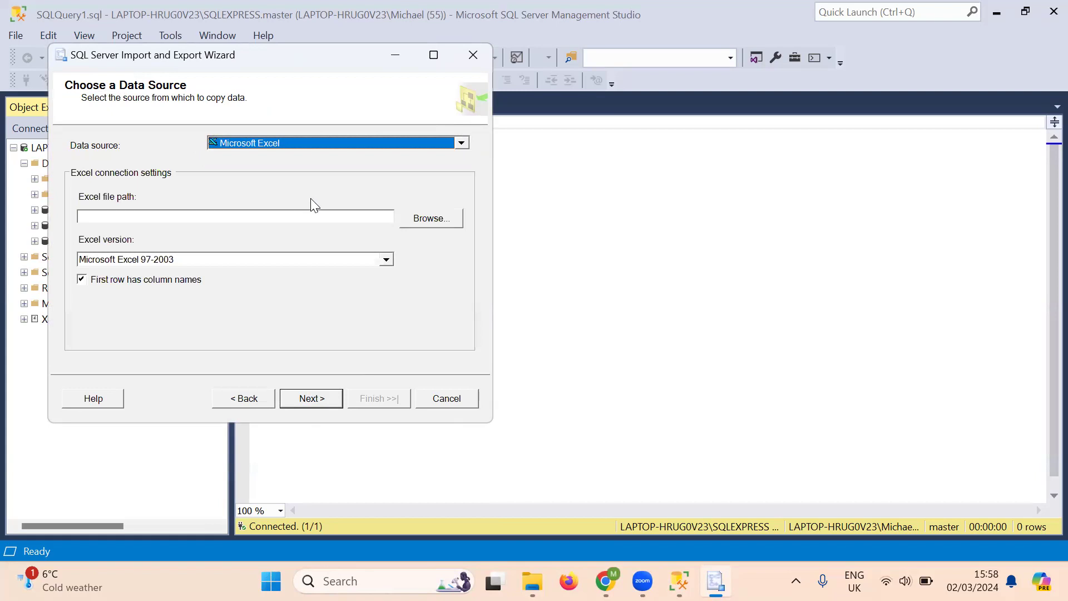
pyautogui.click(434, 218)
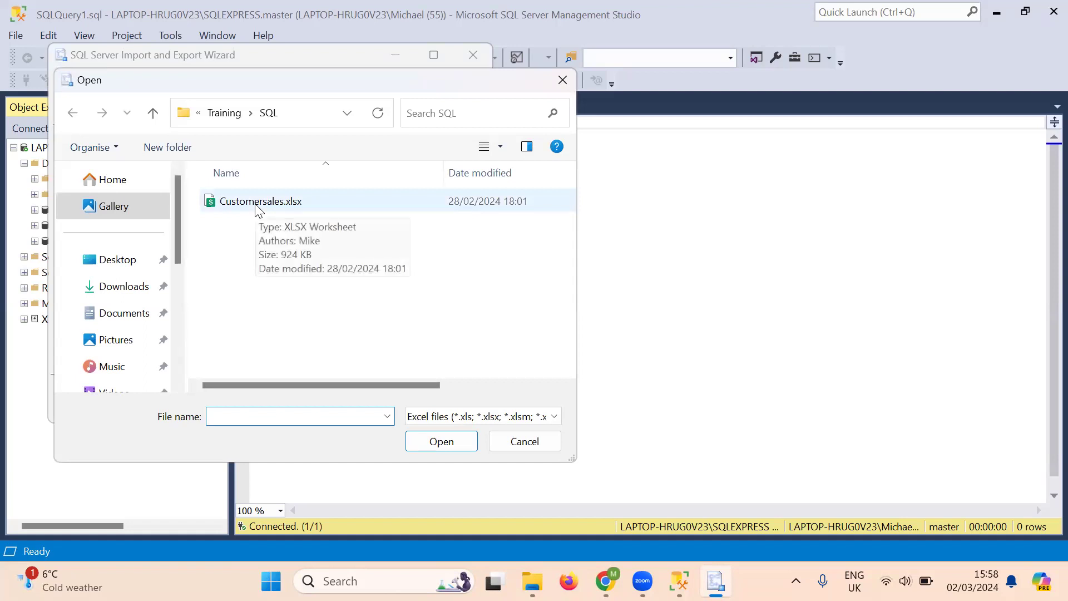
pyautogui.doubleClick(256, 203)
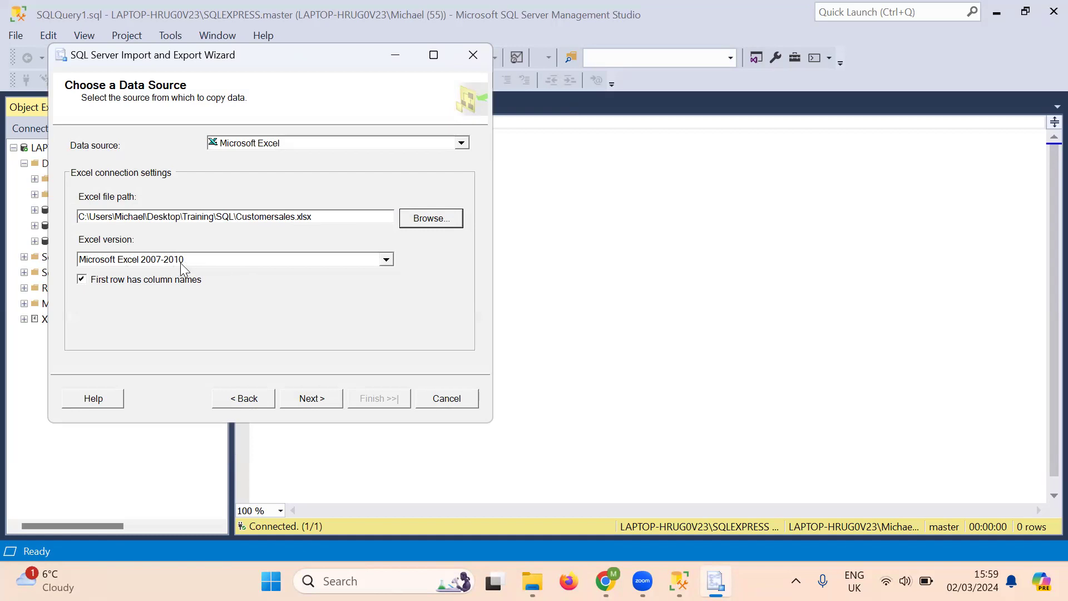
# Review the available Excel versions, keep Microsoft Excel 2007-2010 and continue to the destination settings
pyautogui.click(386, 257)
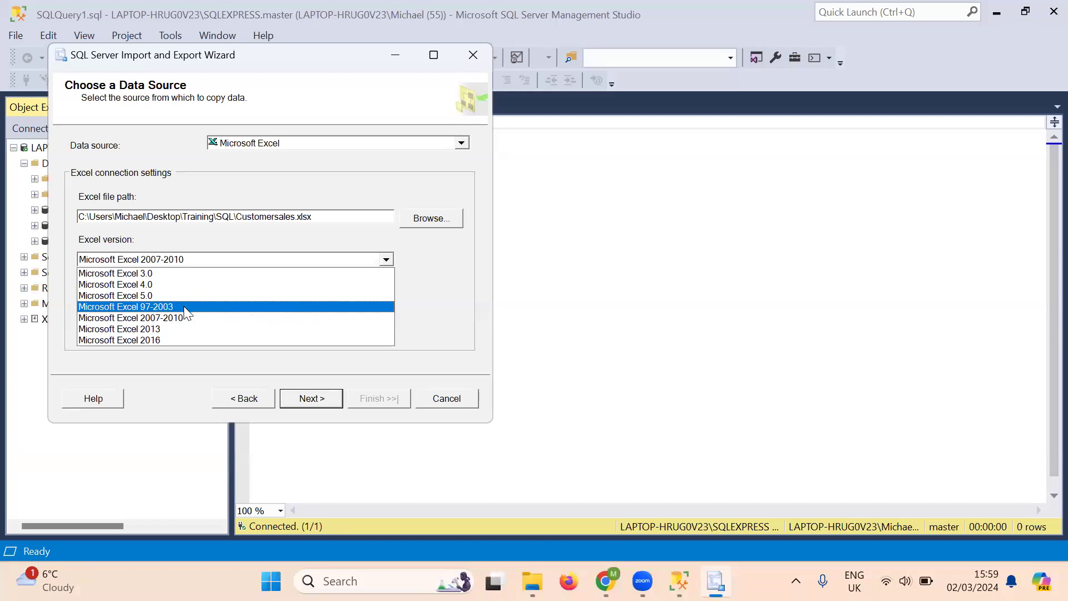
pyautogui.click(306, 219)
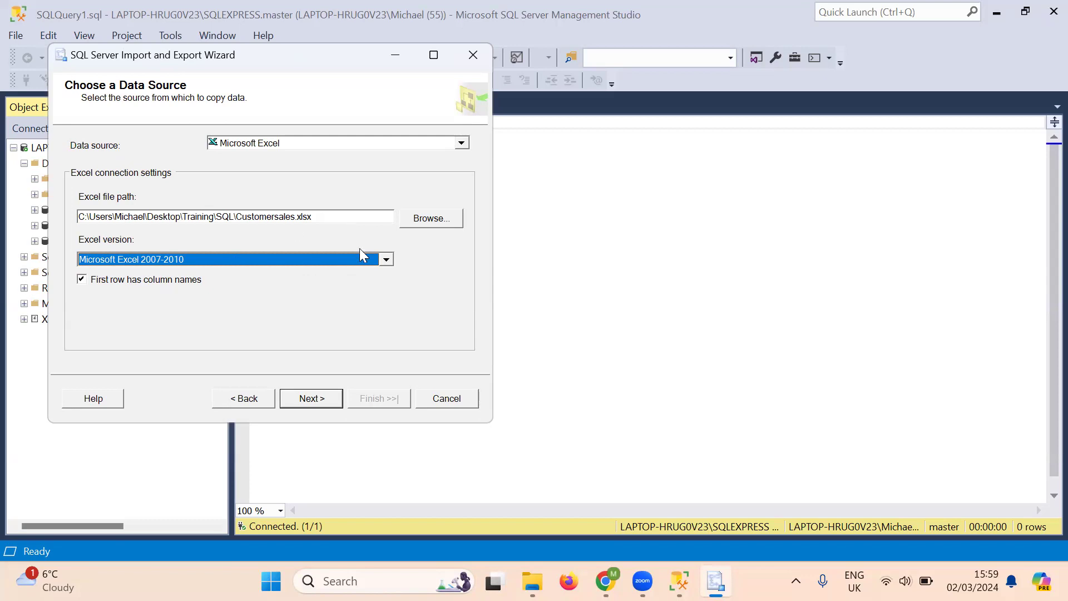
pyautogui.click(385, 260)
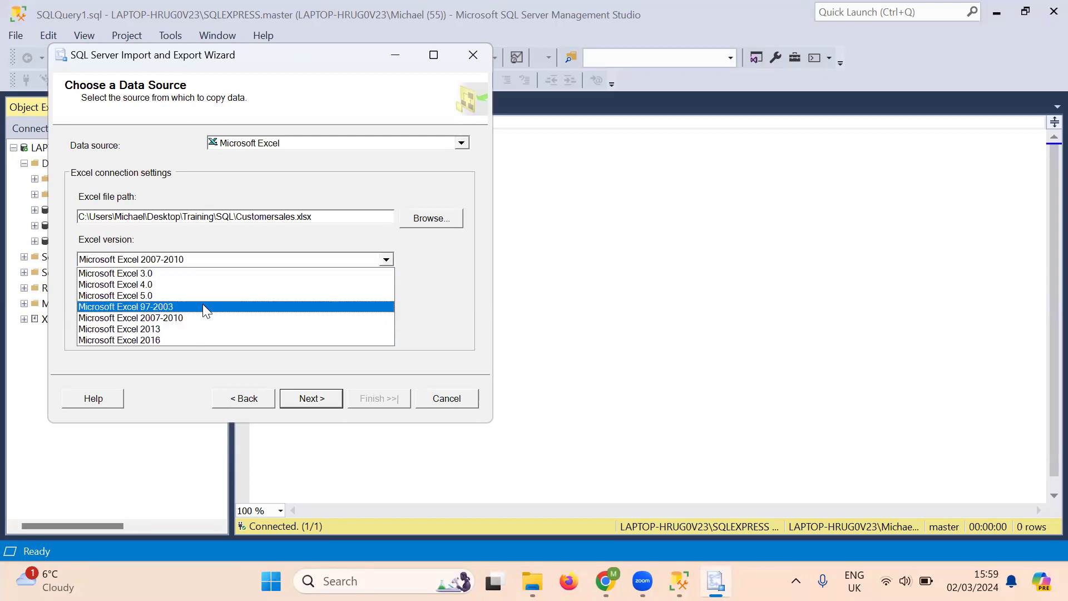
pyautogui.click(445, 260)
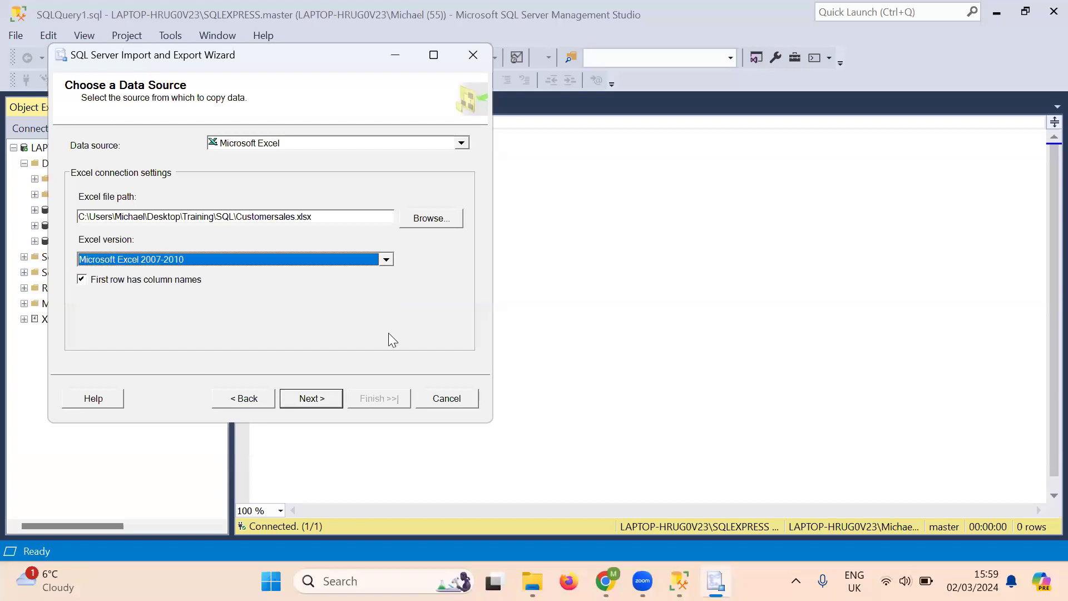
pyautogui.click(314, 397)
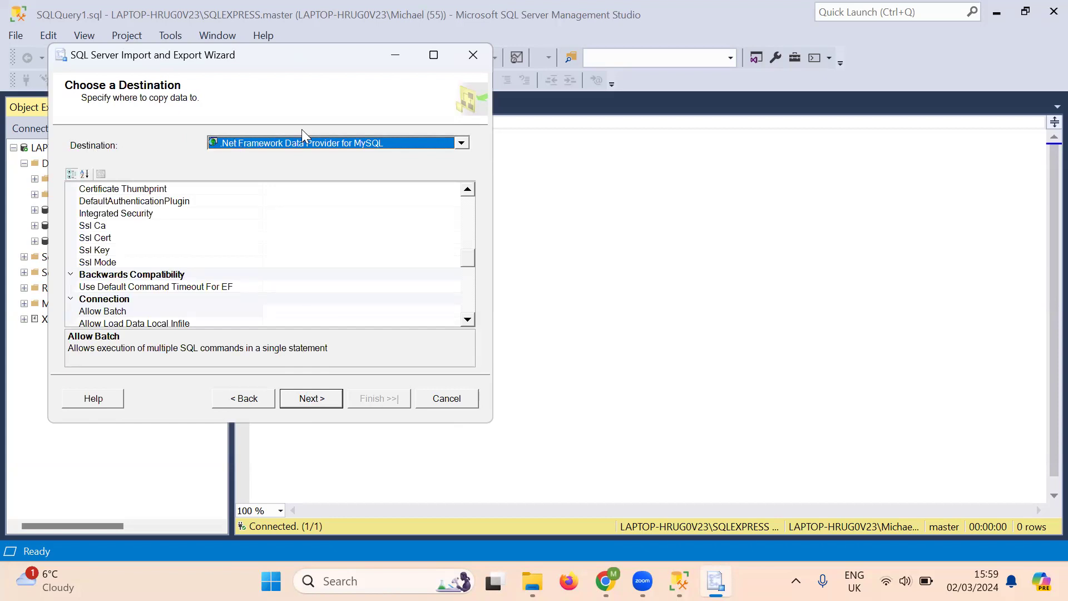
# Set the destination to Microsoft OLE DB Provider for SQL Server with the Febuary_Class database and continue
pyautogui.click(462, 143)
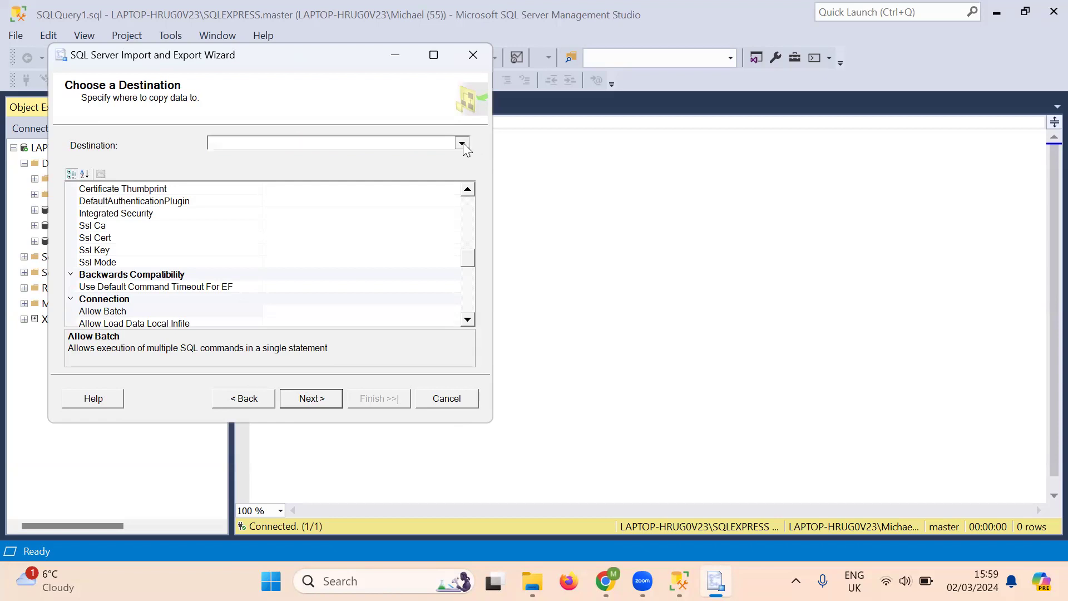
pyautogui.scroll(-2, 448, 189)
pyautogui.scroll(-3, 445, 197)
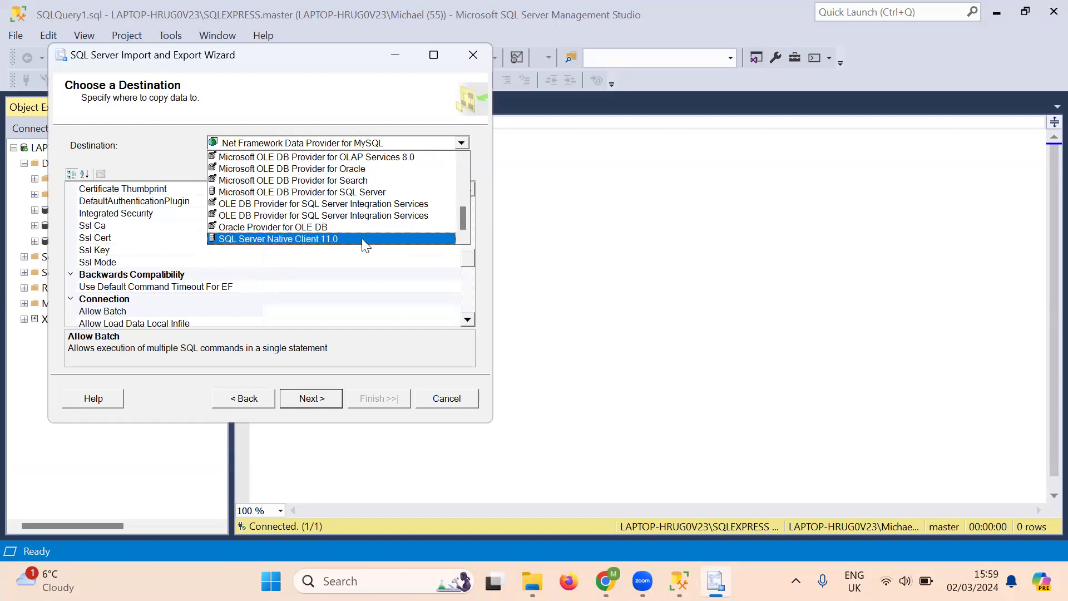
pyautogui.scroll(1, 362, 238)
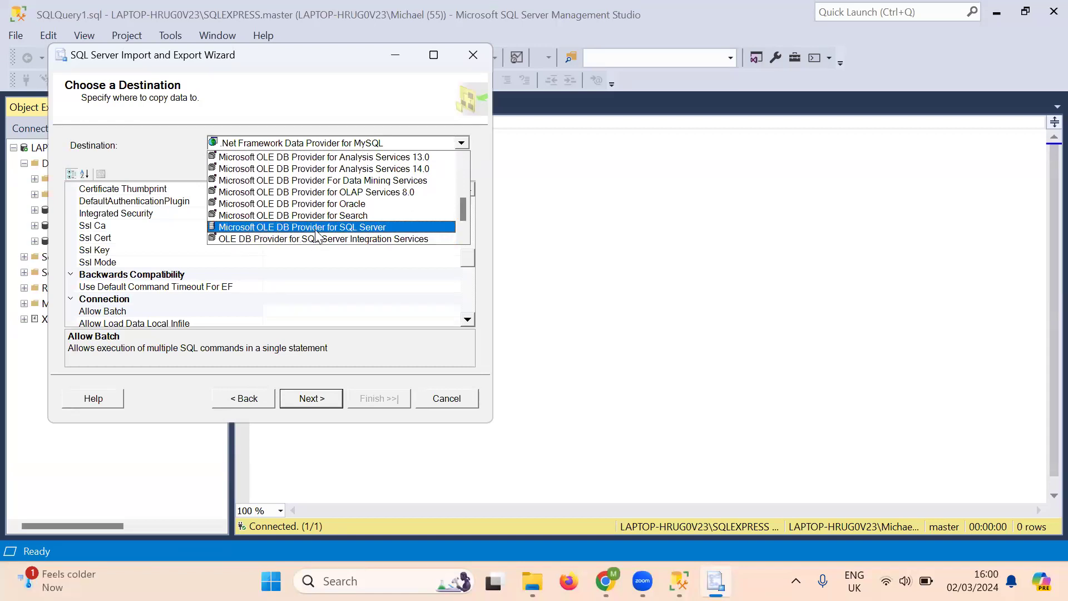
pyautogui.click(375, 228)
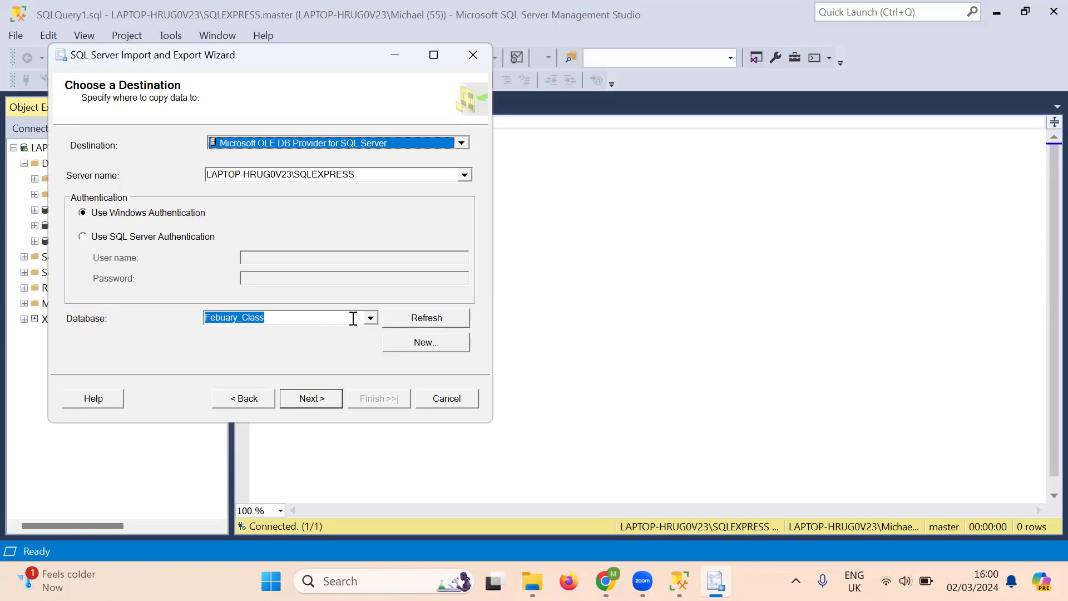
pyautogui.click(370, 322)
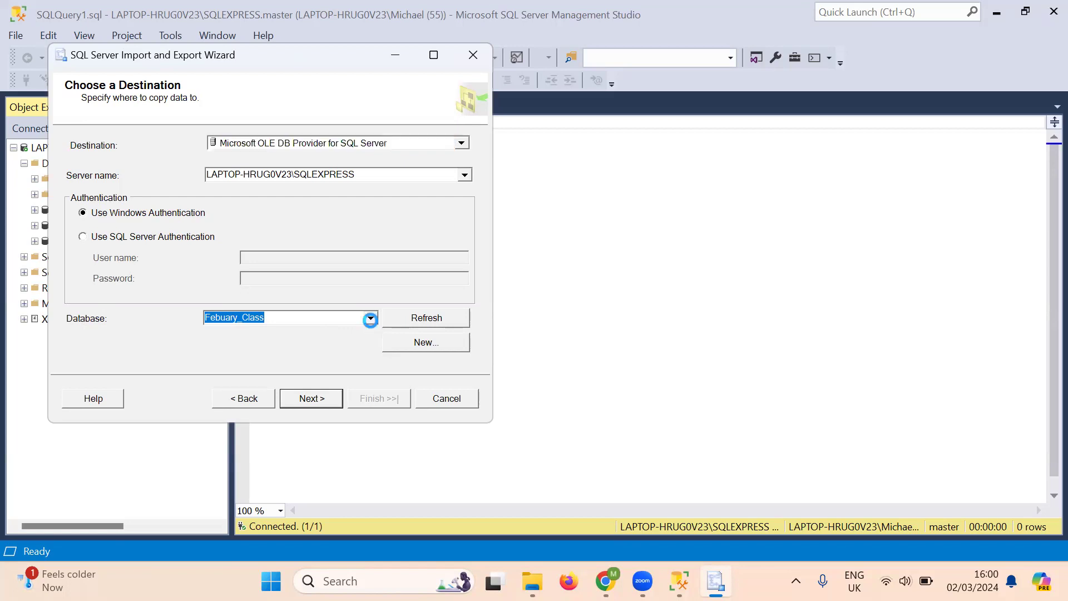
pyautogui.click(371, 323)
pyautogui.click(315, 401)
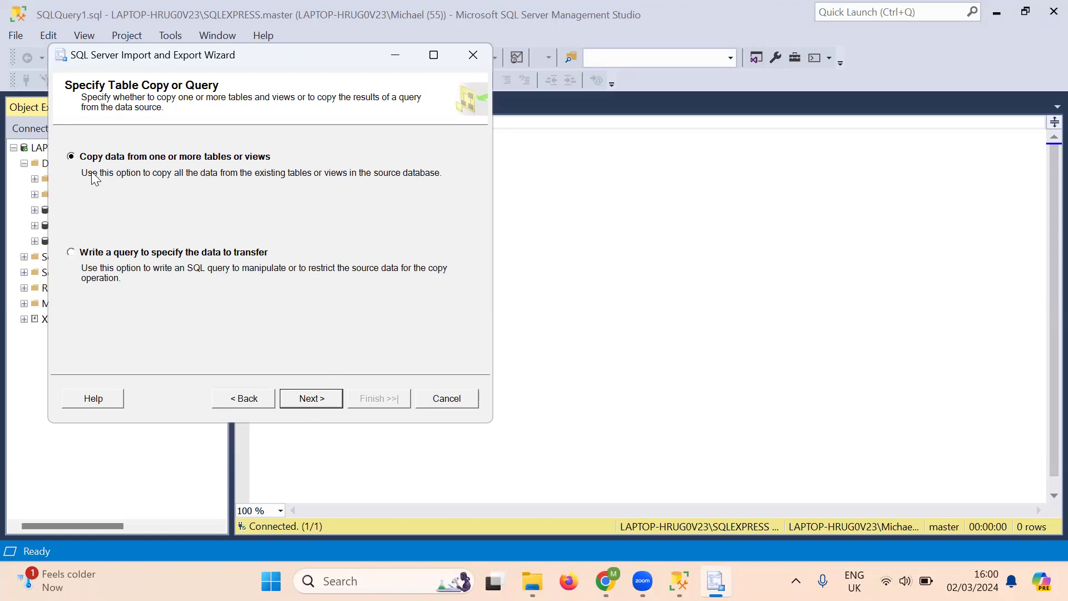
# Choose to copy data from tables, include the Customersales$ sheet and name its destination table [dbo].[Customersales]
pyautogui.click(328, 397)
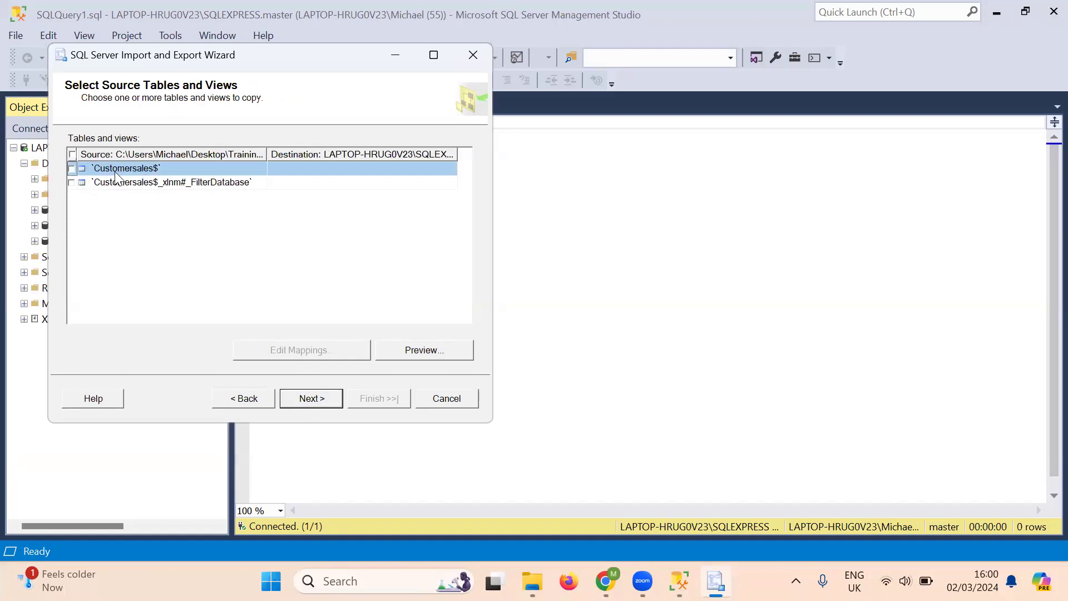
pyautogui.click(72, 169)
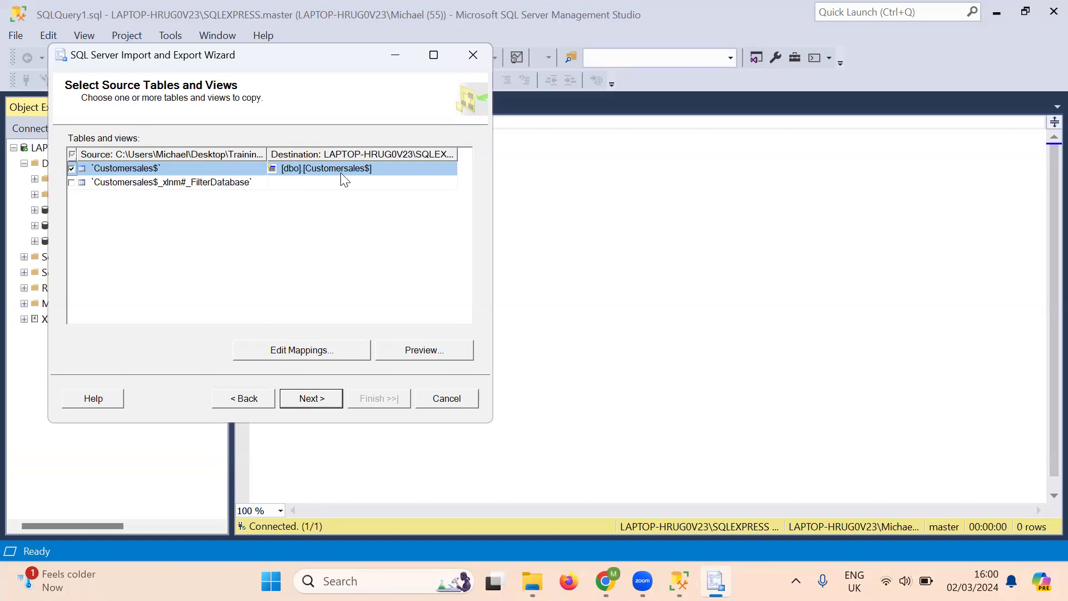
pyautogui.click(369, 171)
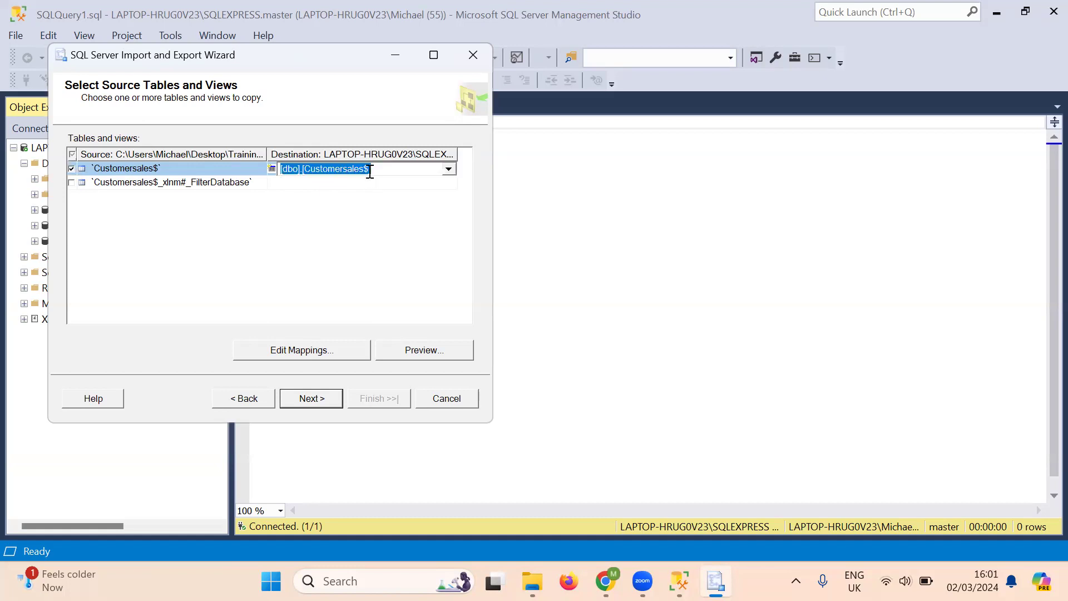
pyautogui.click(369, 171)
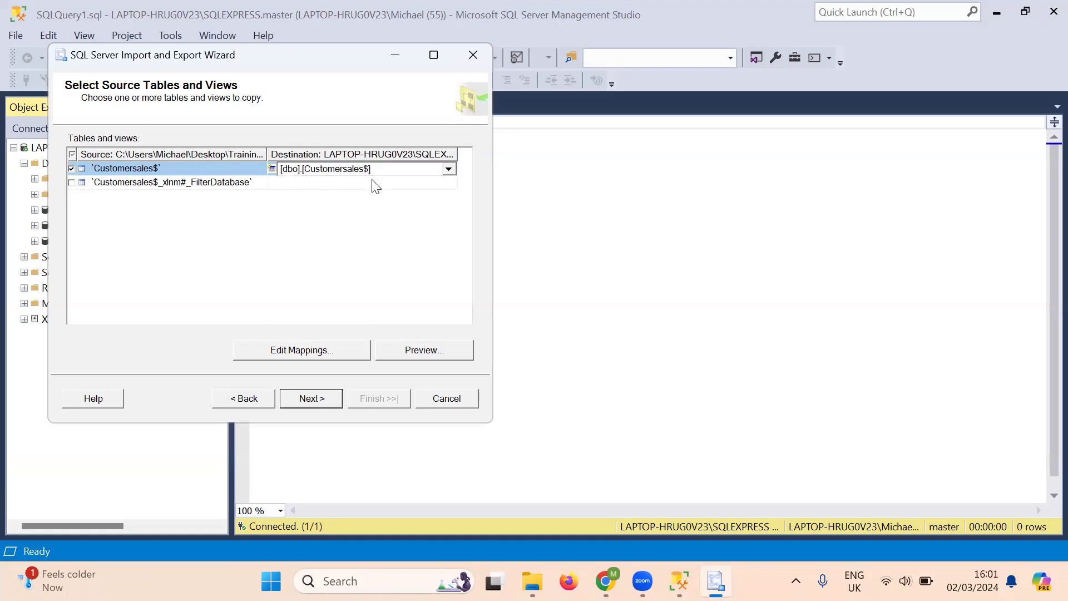
pyautogui.press('BackSpace')
pyautogui.click(359, 230)
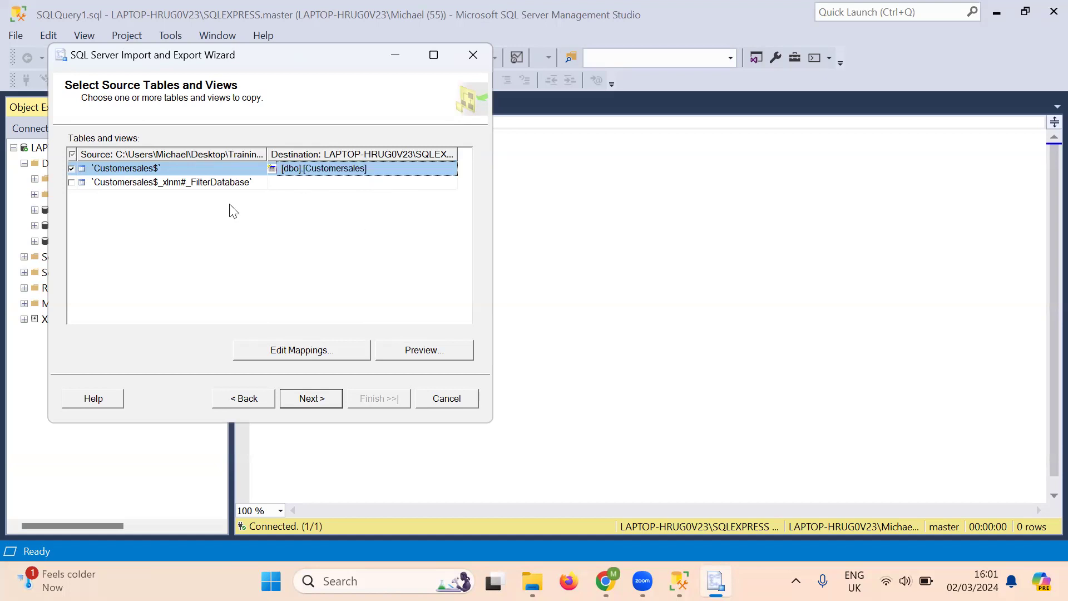
# Run the import immediately without saving an SSIS package, and close the wizard once it finishes
pyautogui.click(316, 398)
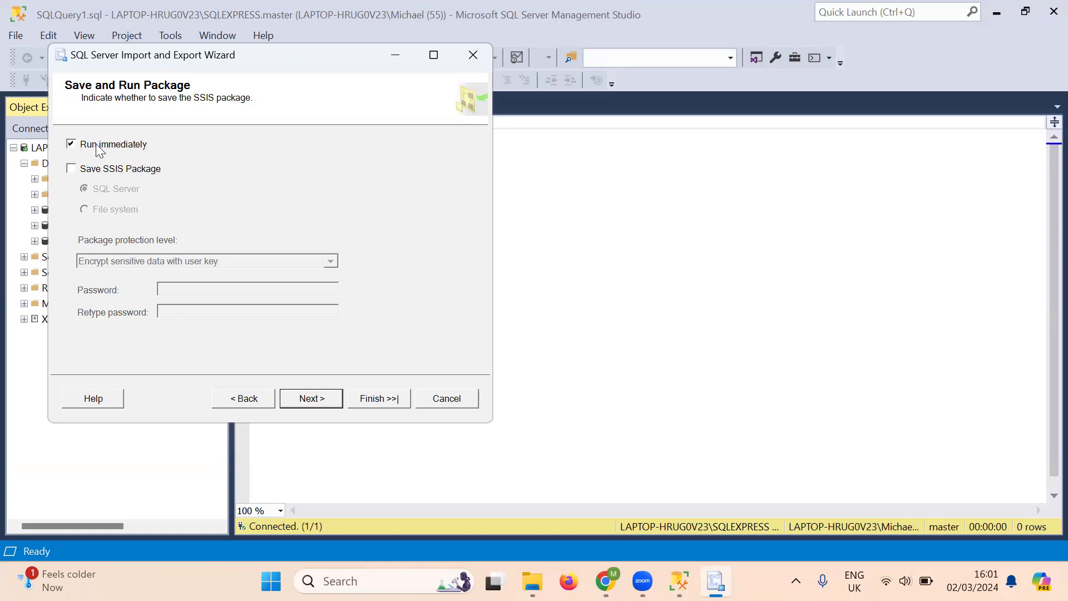
pyautogui.click(312, 398)
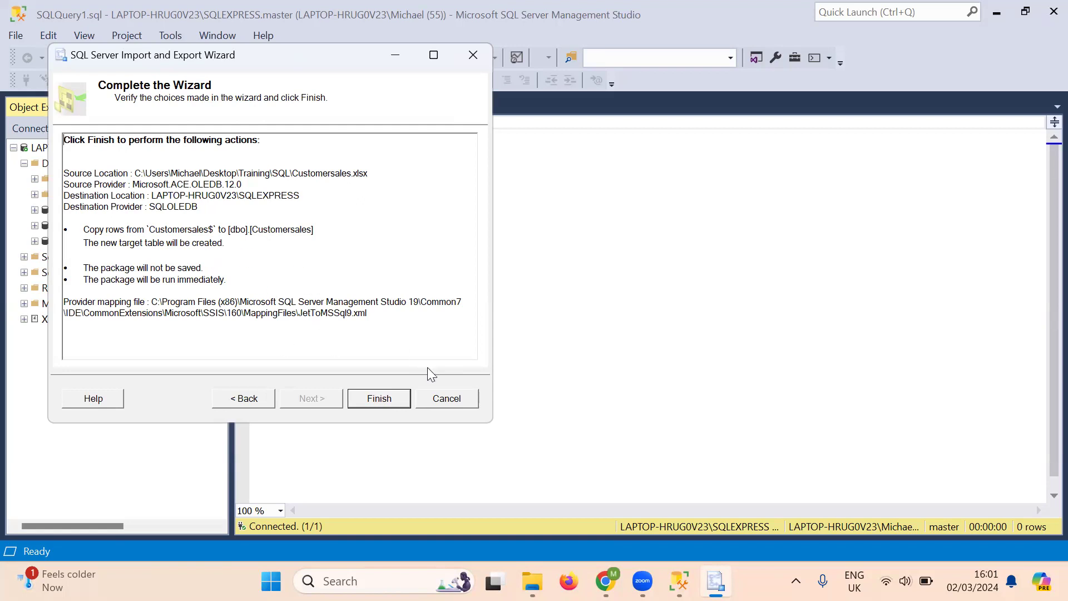
pyautogui.click(380, 399)
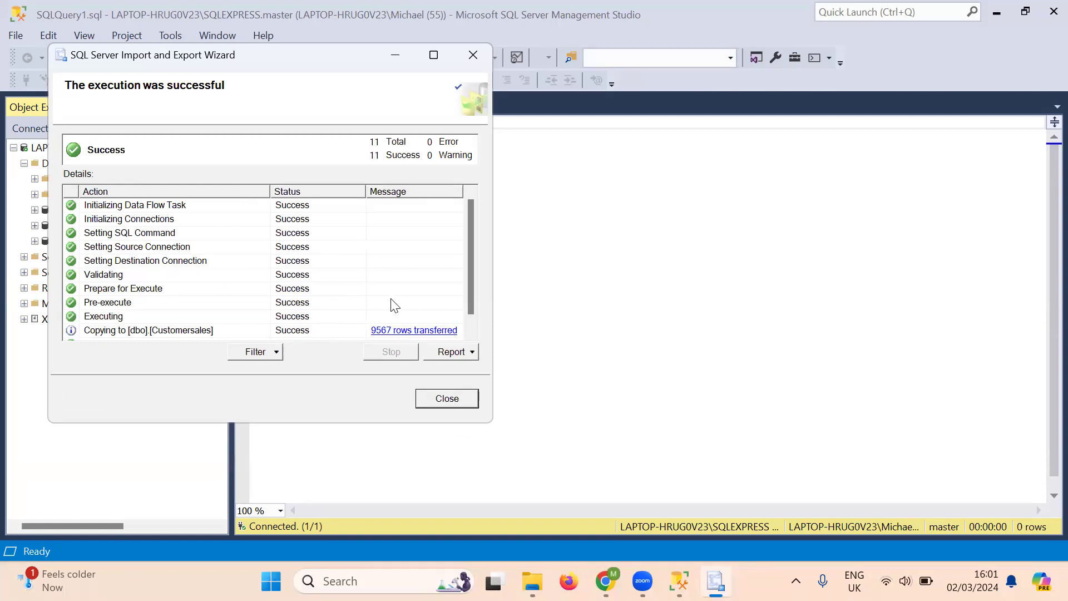
pyautogui.click(453, 407)
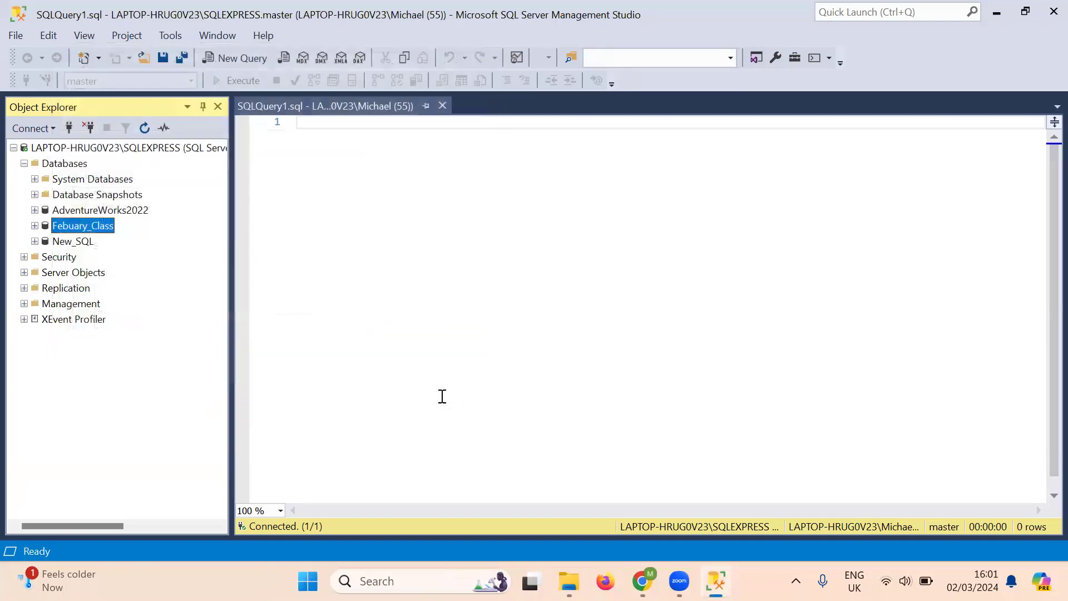
# Expand the Tables folder of Febuary_Class to check for the imported table, and refresh the database
pyautogui.click(35, 226)
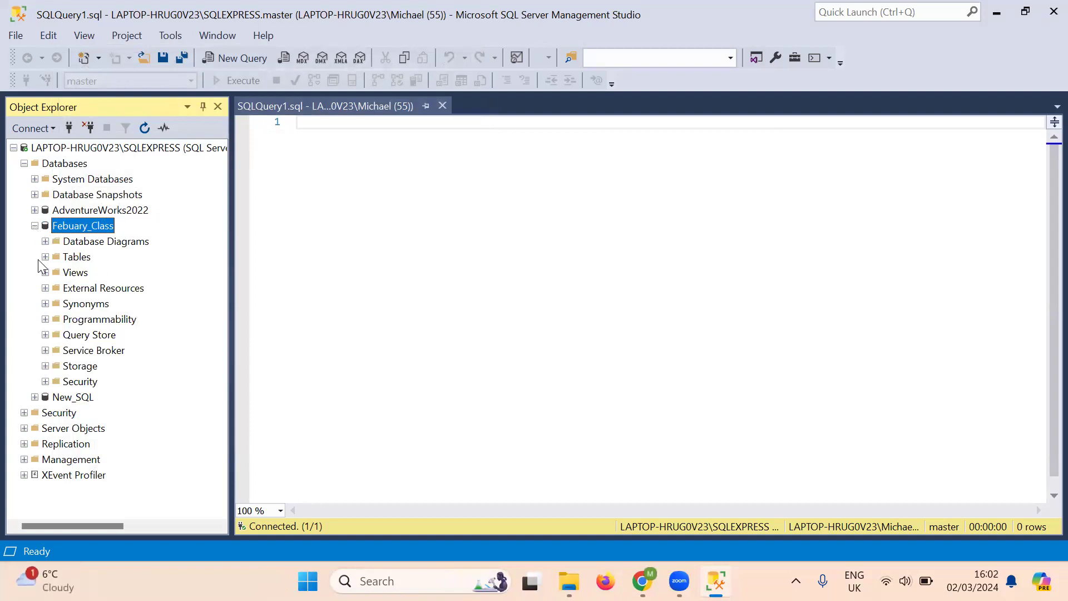
pyautogui.click(45, 256)
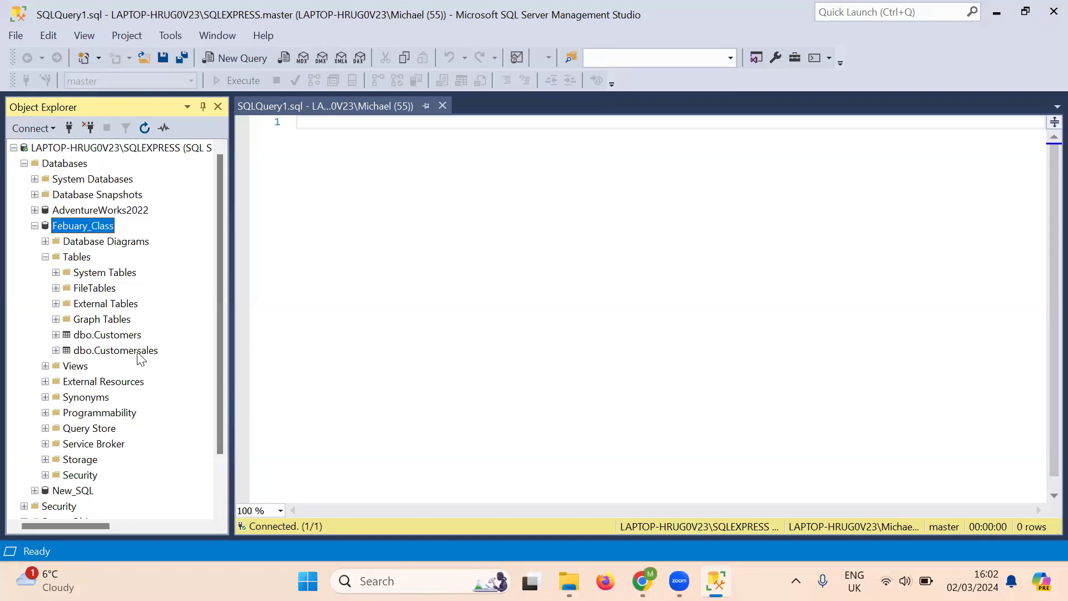
pyautogui.rightClick(83, 226)
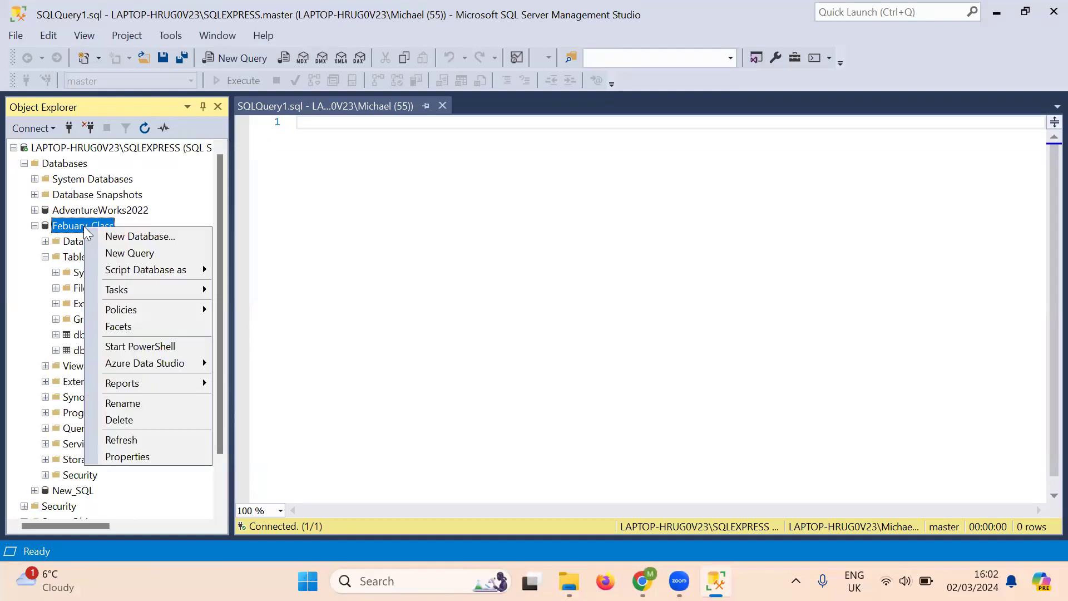
pyautogui.click(137, 436)
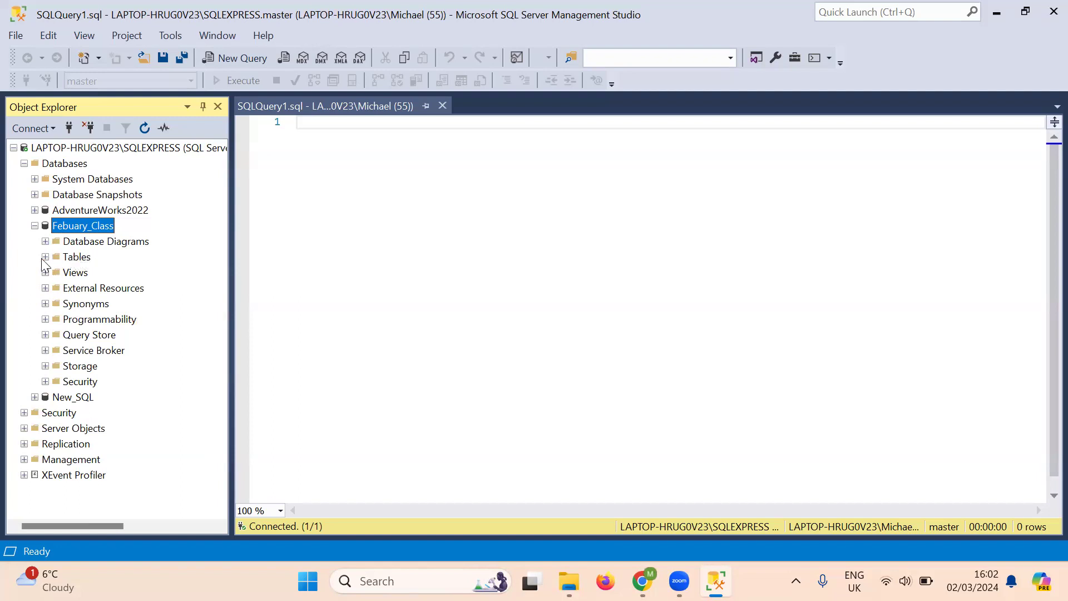
pyautogui.click(818, 494)
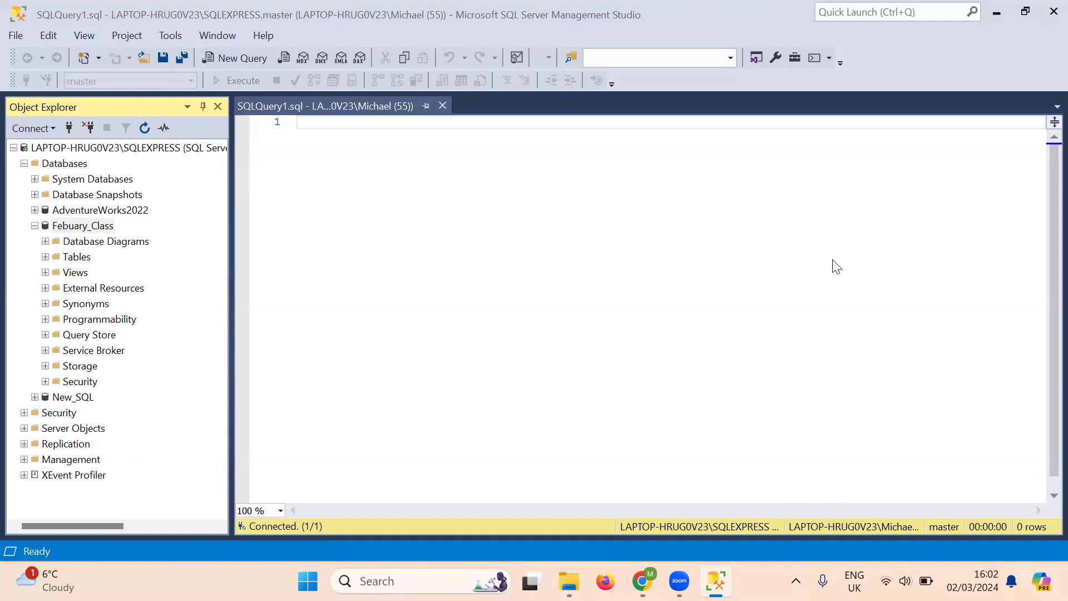